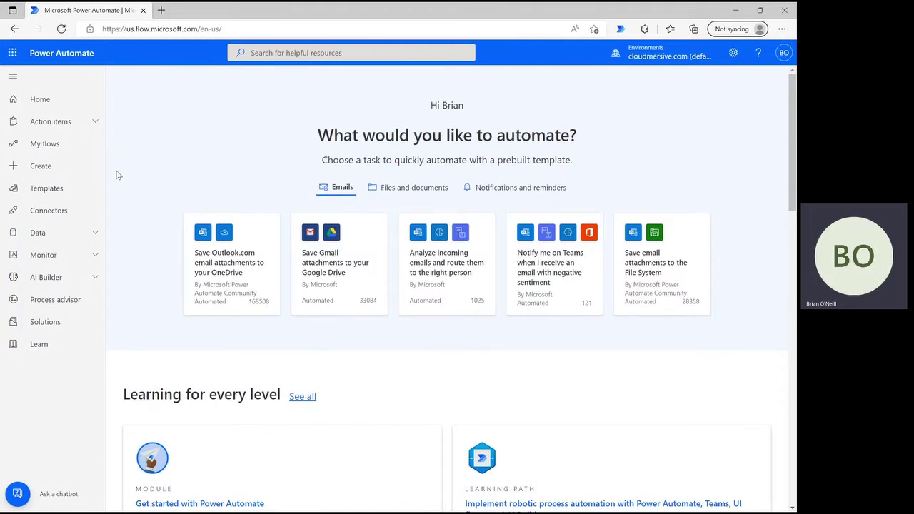
Step: Create an instant cloud flow named ziparchiveretrieve with a manual trigger
{"action": "left_click", "coordinate": [71, 170]}
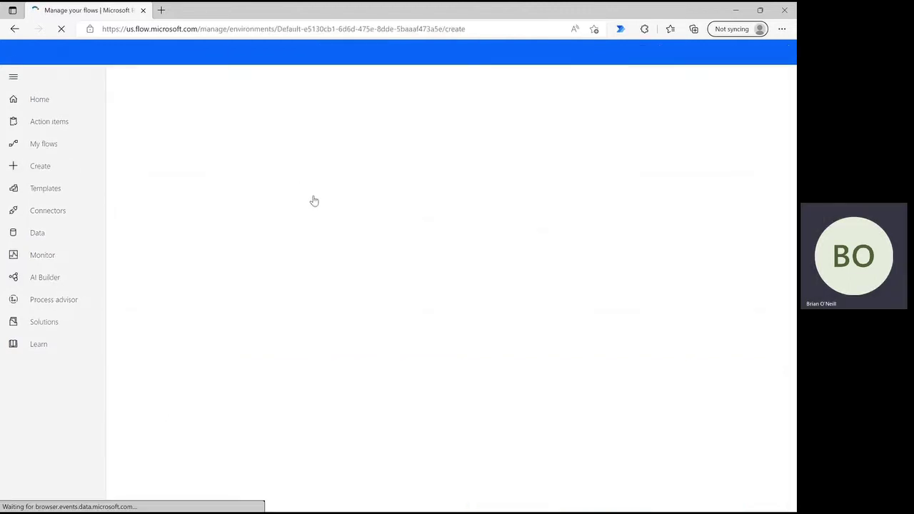
{"action": "left_click", "coordinate": [306, 196]}
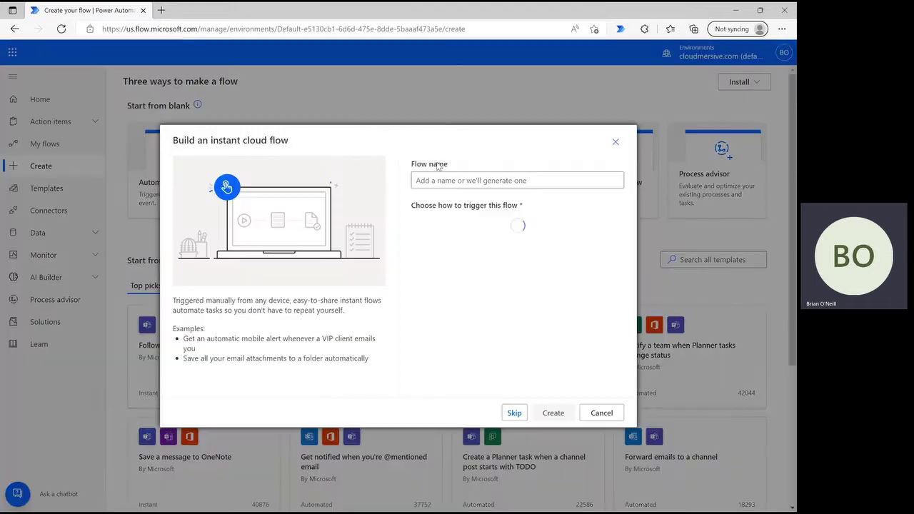
{"action": "left_click", "coordinate": [440, 179]}
{"action": "type", "text": "ziparchiveretrie"}
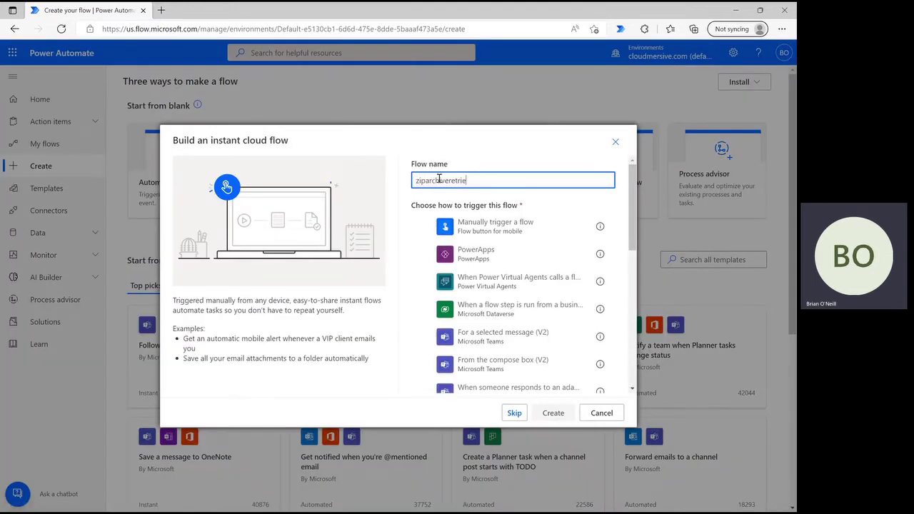
{"action": "left_click", "coordinate": [465, 228]}
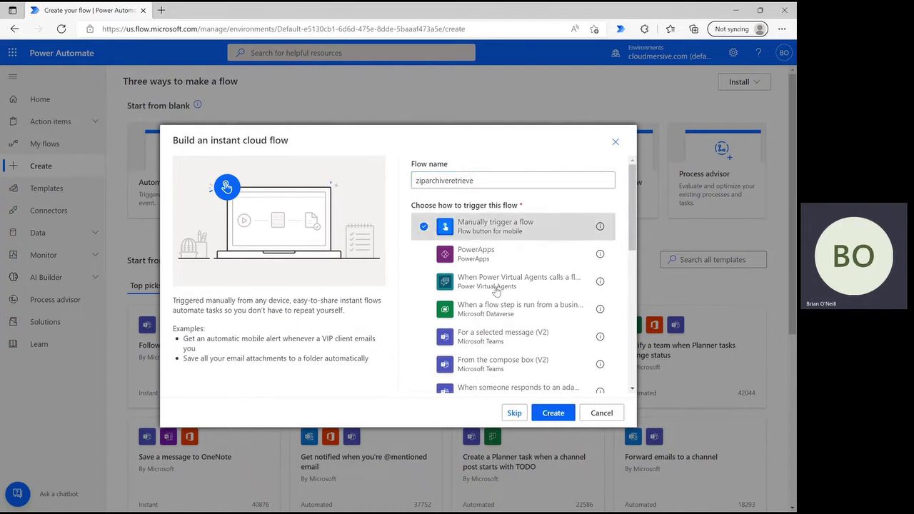
{"action": "left_click", "coordinate": [553, 413]}
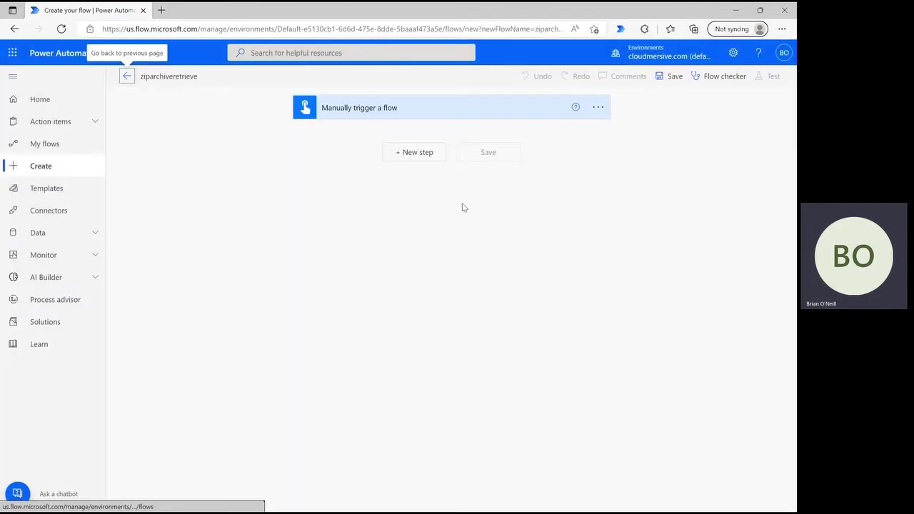
Step: Add a SharePoint Get file content step reading samplearchive.zip from Content Team's Power Automate Samples 2 folder
{"action": "left_click", "coordinate": [422, 153]}
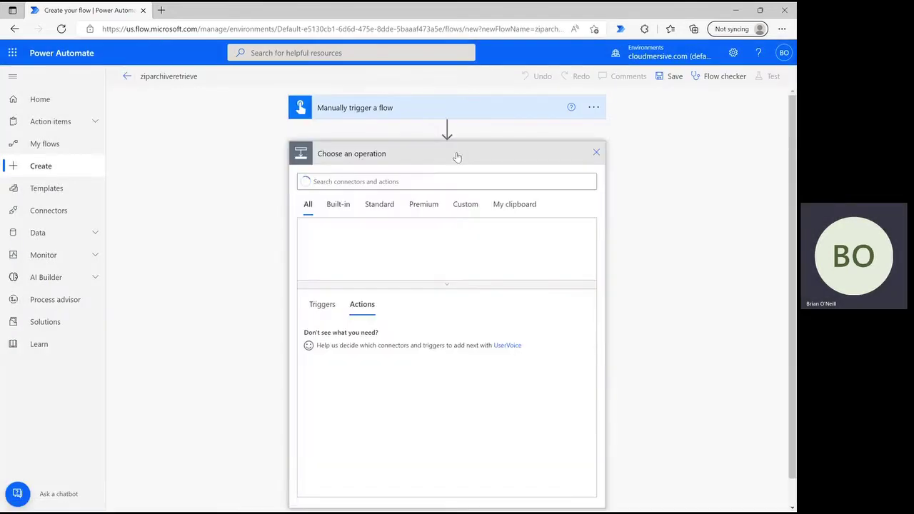
{"action": "type", "text": "get file content"}
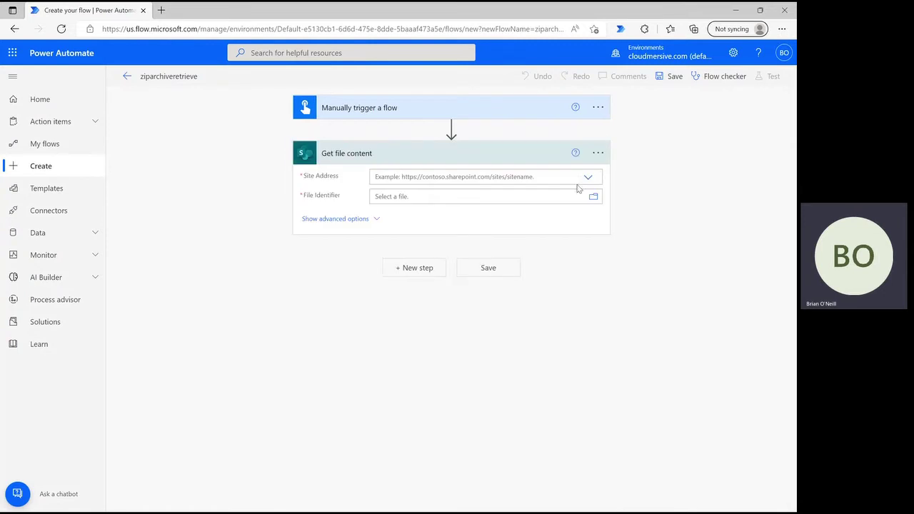
{"action": "left_click", "coordinate": [588, 176]}
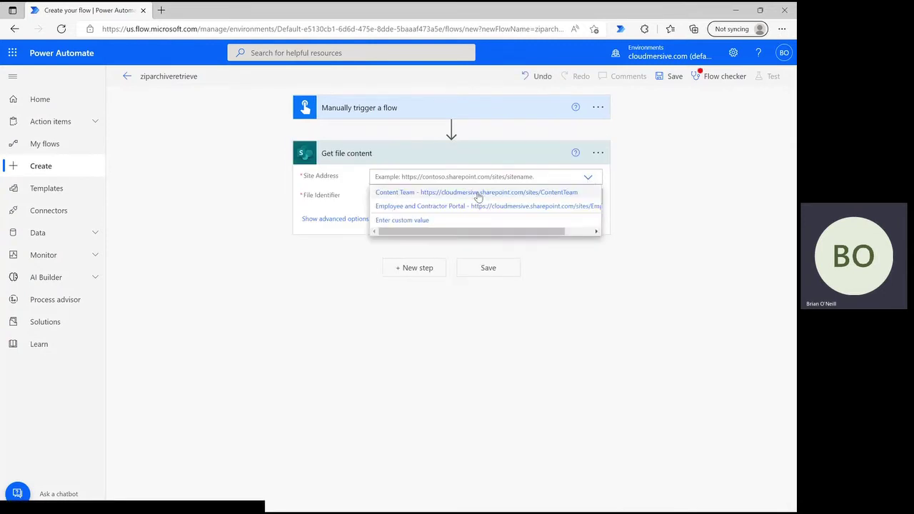
{"action": "left_click", "coordinate": [573, 195]}
{"action": "left_click", "coordinate": [593, 197]}
{"action": "left_click", "coordinate": [750, 331]}
{"action": "scroll", "coordinate": [718, 336], "scroll_direction": "down", "scroll_amount": 3}
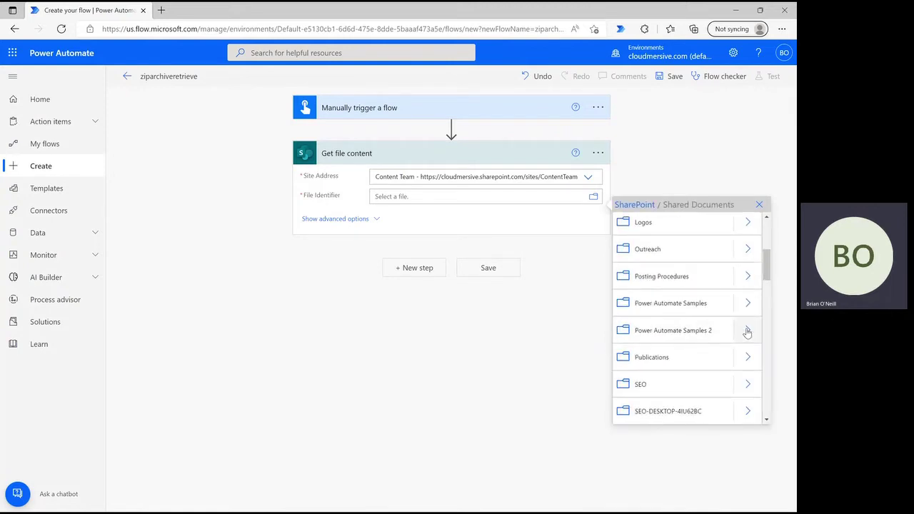
{"action": "left_click", "coordinate": [748, 330]}
{"action": "left_click", "coordinate": [675, 238]}
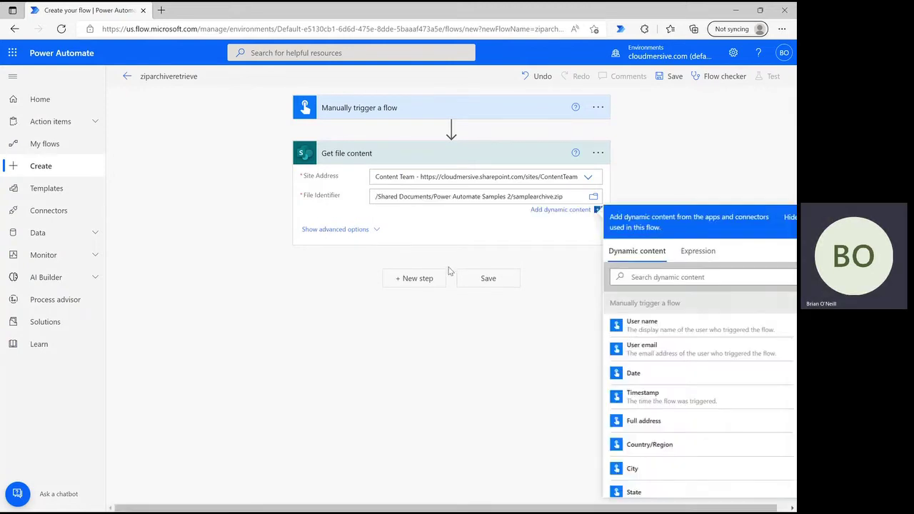
{"action": "left_click", "coordinate": [412, 280]}
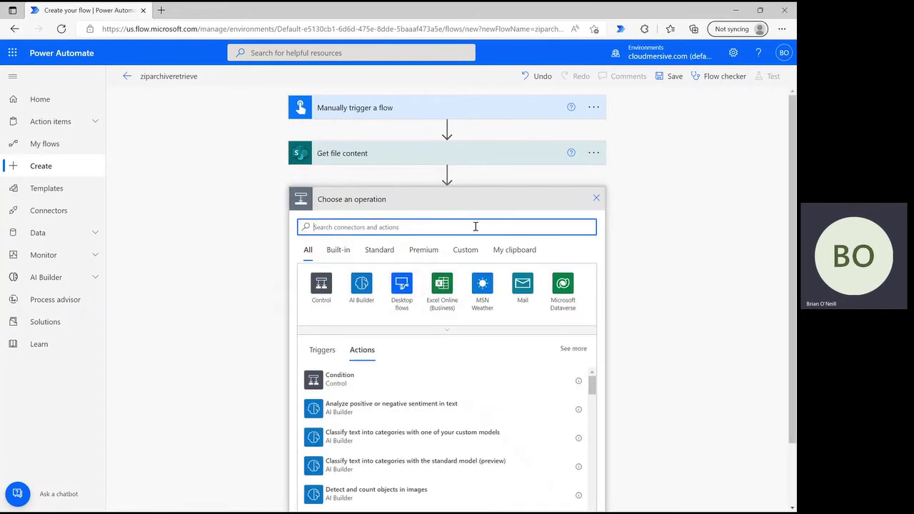
Step: Add Cloudmersive File Processing's 'Extract, decompress files and folders from a zip archive' action
{"action": "type", "text": "cloudmersive"}
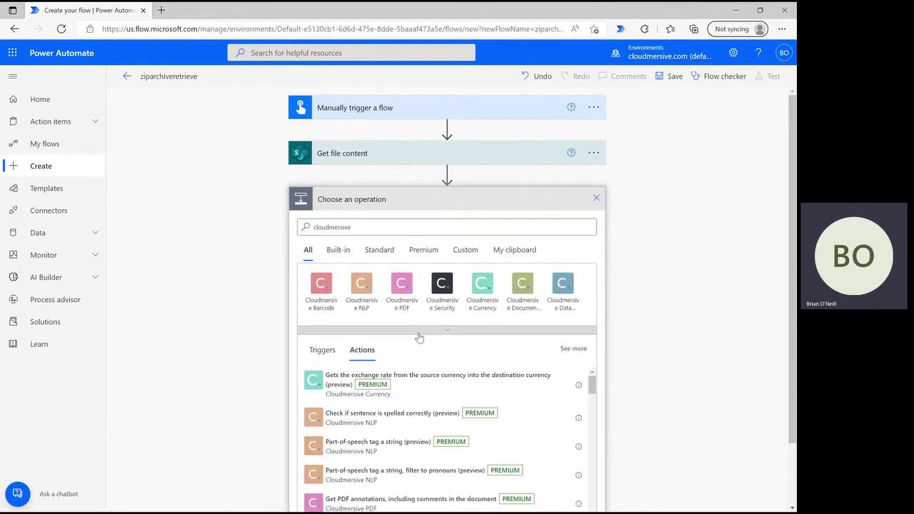
{"action": "left_click", "coordinate": [319, 334]}
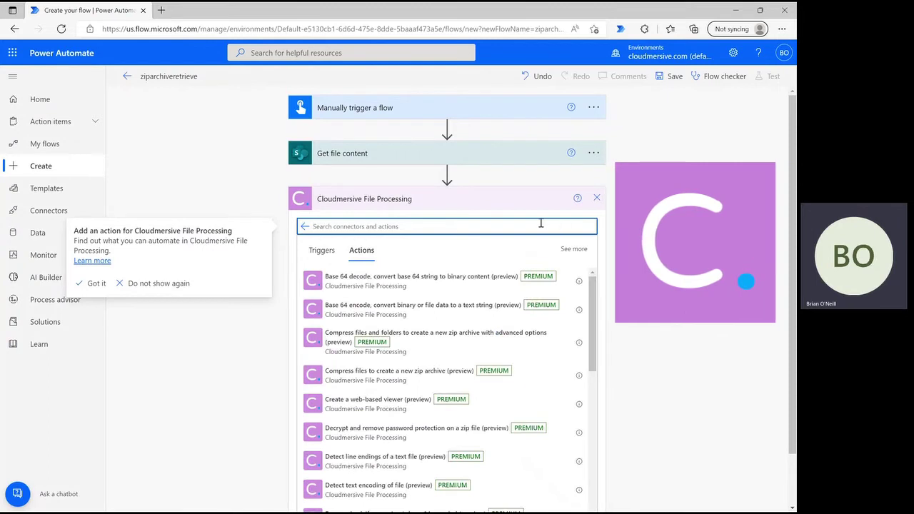
{"action": "type", "text": "c"}
{"action": "type", "text": "xtract decomp"}
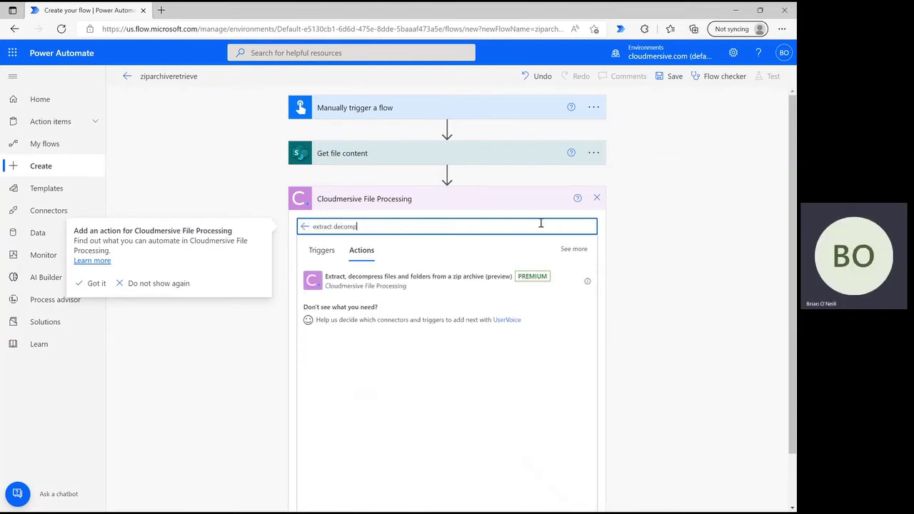
{"action": "left_click", "coordinate": [471, 279]}
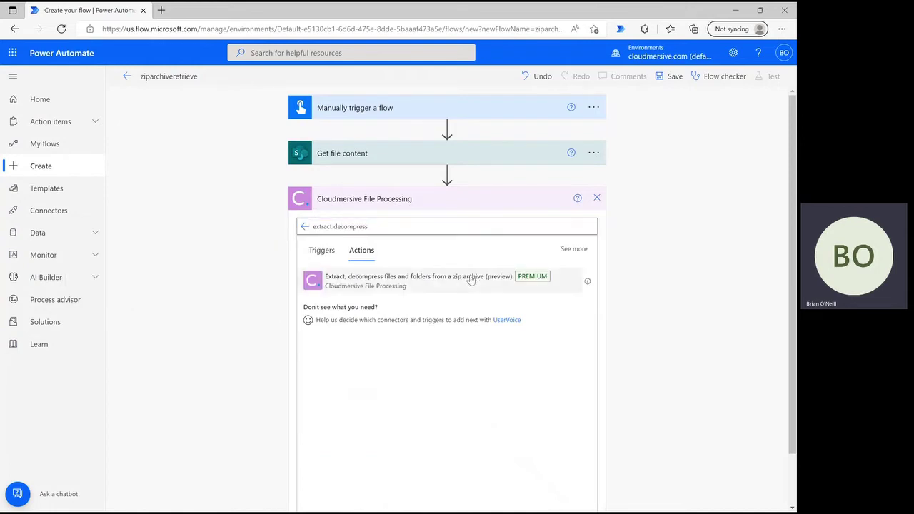
{"action": "left_click", "coordinate": [470, 279]}
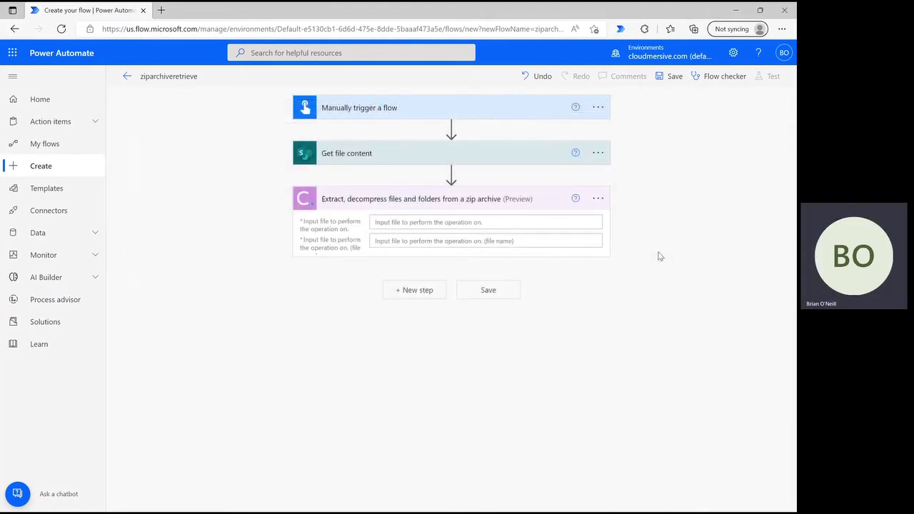
Step: Set the extract step's input file to File Content and its file name to the samplearchive.zip path
{"action": "left_click", "coordinate": [531, 221]}
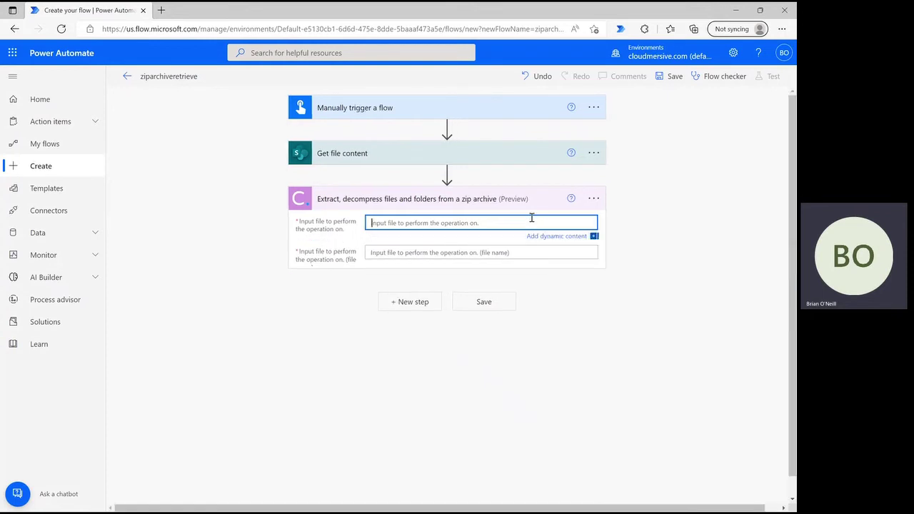
{"action": "left_click", "coordinate": [667, 351]}
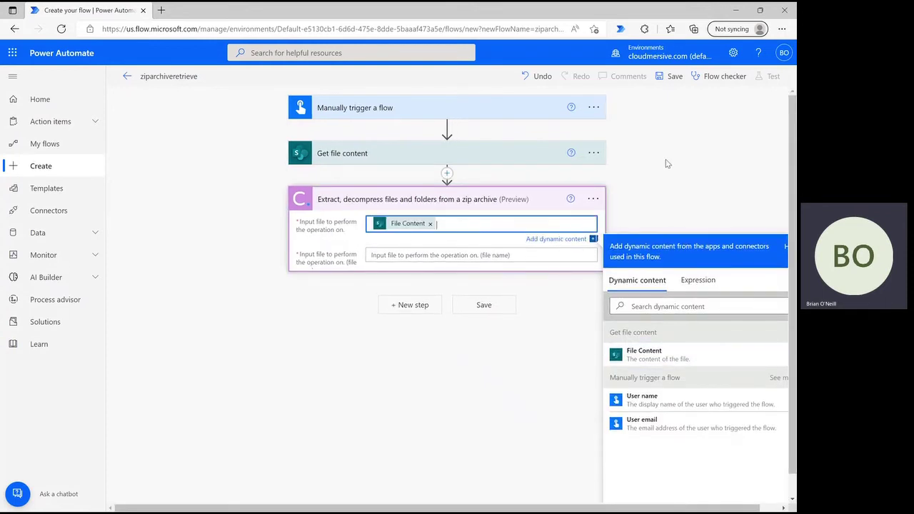
{"action": "left_click", "coordinate": [692, 164]}
{"action": "left_click", "coordinate": [498, 162]}
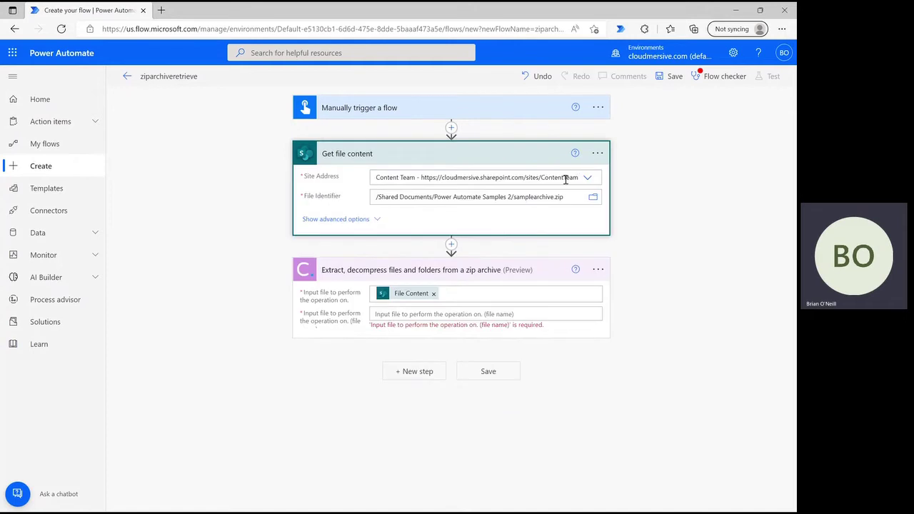
{"action": "triple_click", "coordinate": [534, 200]}
{"action": "key", "text": "ctrl+c"}
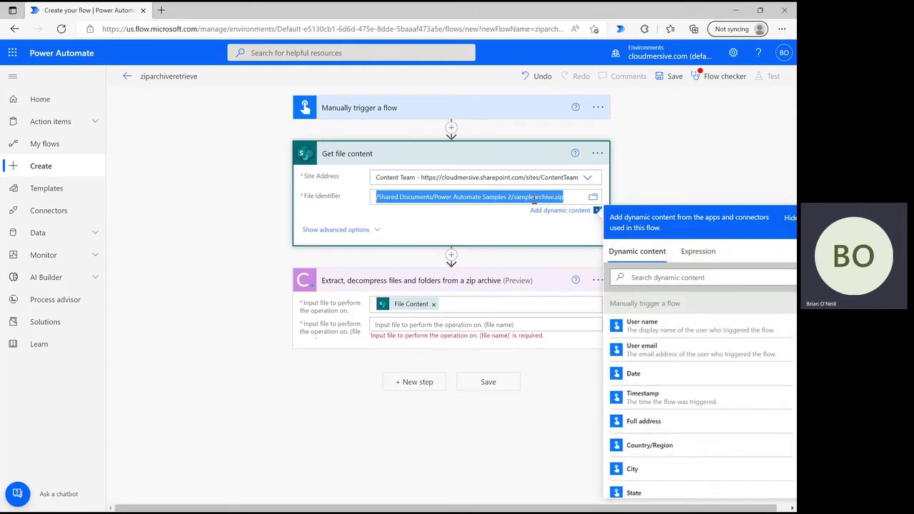
{"action": "left_click", "coordinate": [482, 324]}
{"action": "key", "text": "ctrl+v"}
{"action": "left_click", "coordinate": [678, 271]}
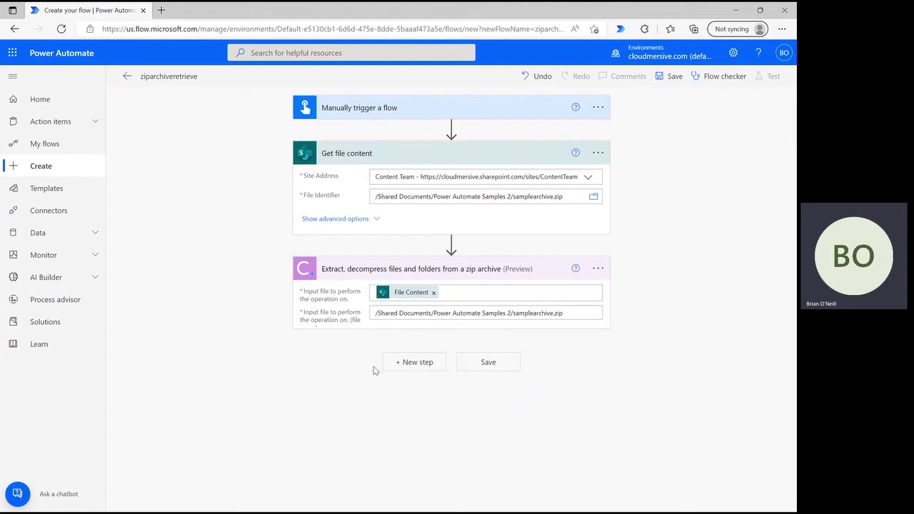
Step: Add a SharePoint Create file step with Content Team as the site address
{"action": "left_click", "coordinate": [429, 364]}
{"action": "type", "text": "create file"}
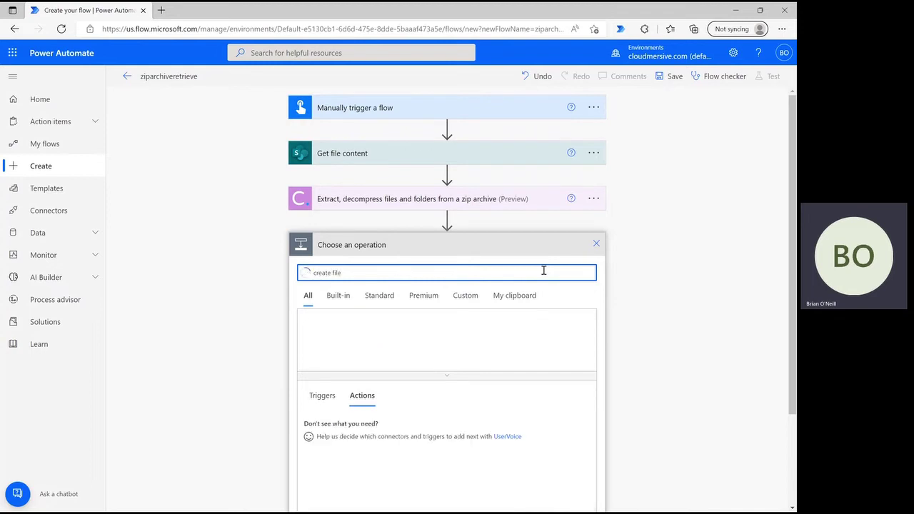
{"action": "left_click", "coordinate": [451, 456]}
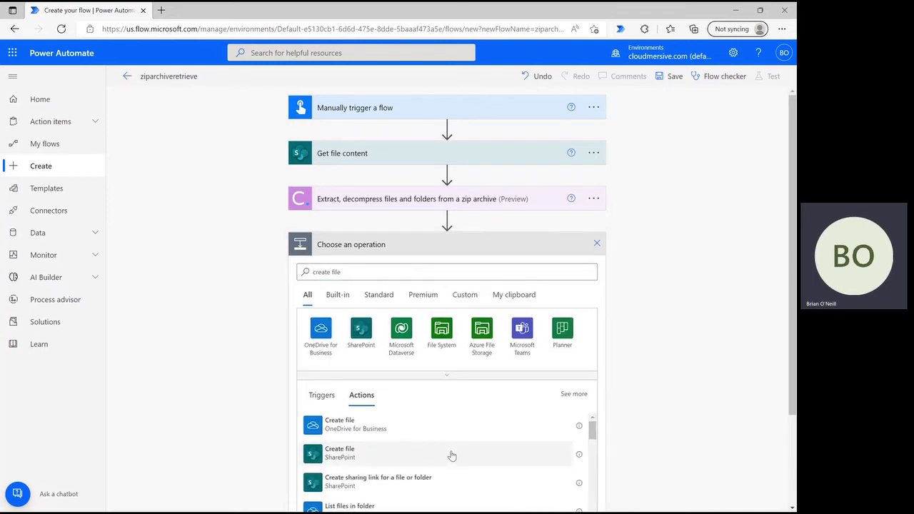
{"action": "left_click", "coordinate": [588, 268]}
{"action": "left_click", "coordinate": [452, 284]}
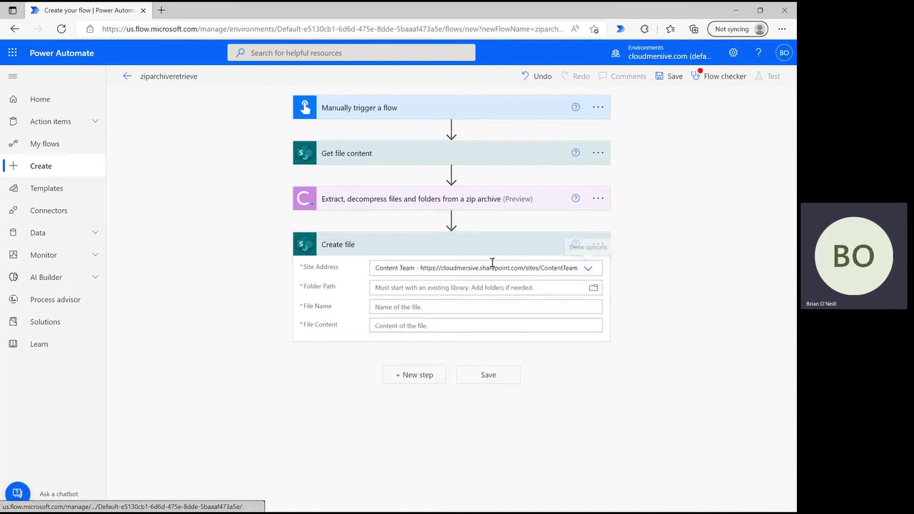
{"action": "left_click", "coordinate": [593, 288]}
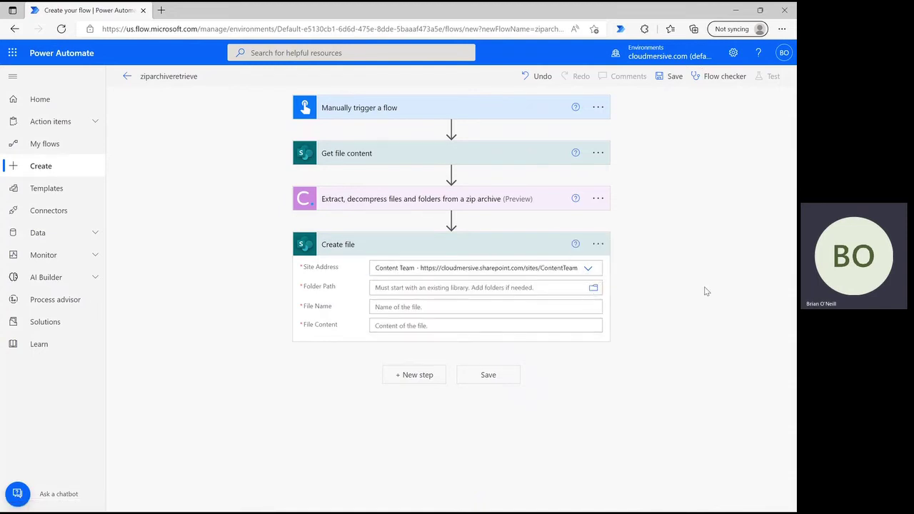
Step: Save created files to /Shared Documents/Power Automate Samples, named by each extracted FileName
{"action": "left_click", "coordinate": [748, 202]}
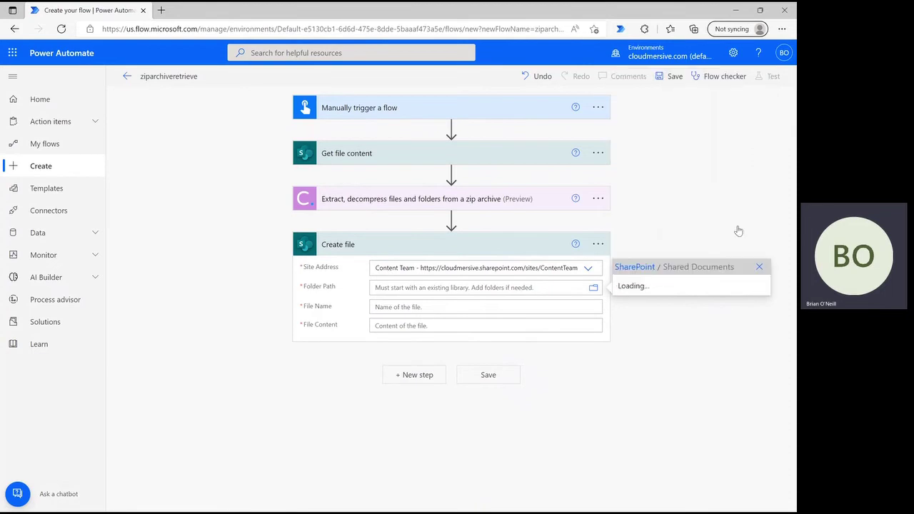
{"action": "scroll", "coordinate": [711, 230], "scroll_direction": "down", "scroll_amount": 5}
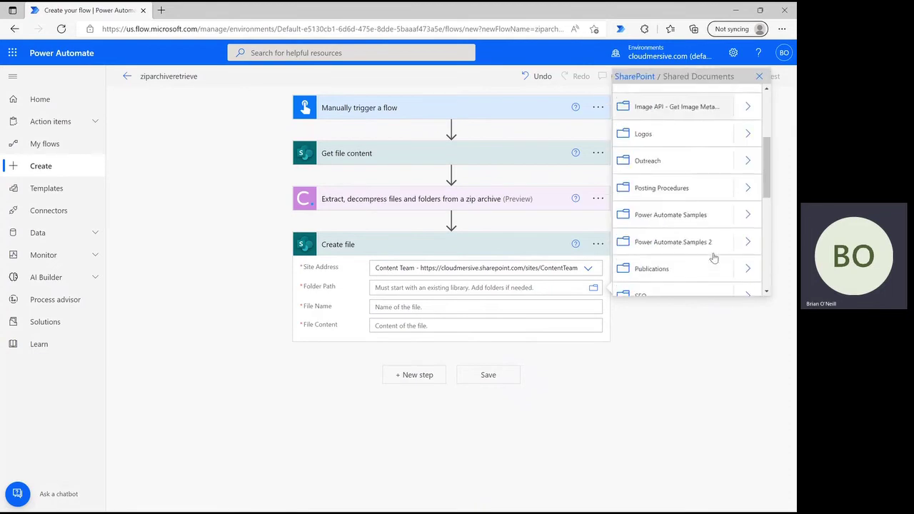
{"action": "left_click", "coordinate": [704, 204]}
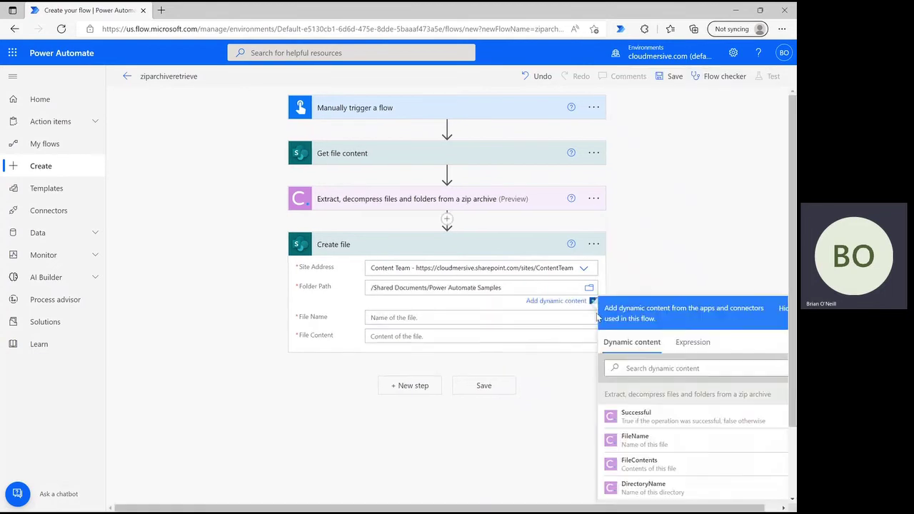
{"action": "left_click", "coordinate": [403, 316]}
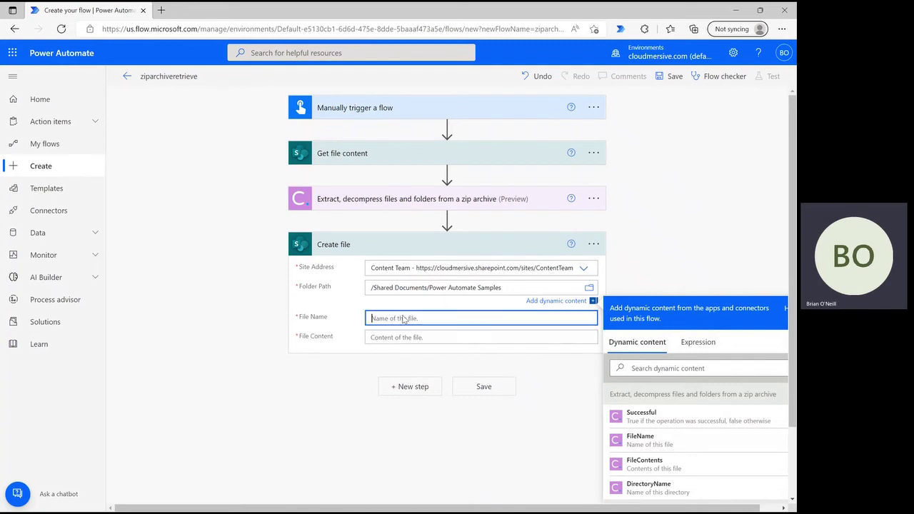
{"action": "scroll", "coordinate": [668, 263], "scroll_direction": "down", "scroll_amount": 1}
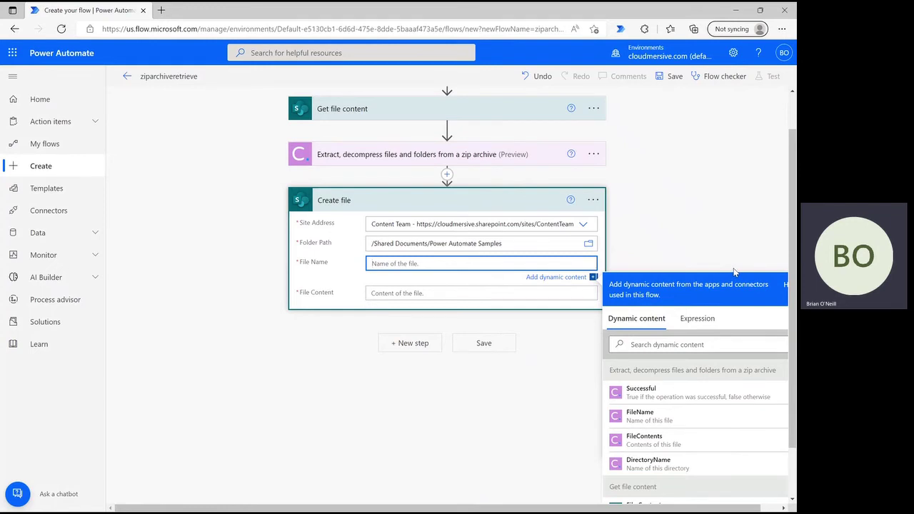
{"action": "left_click", "coordinate": [687, 426]}
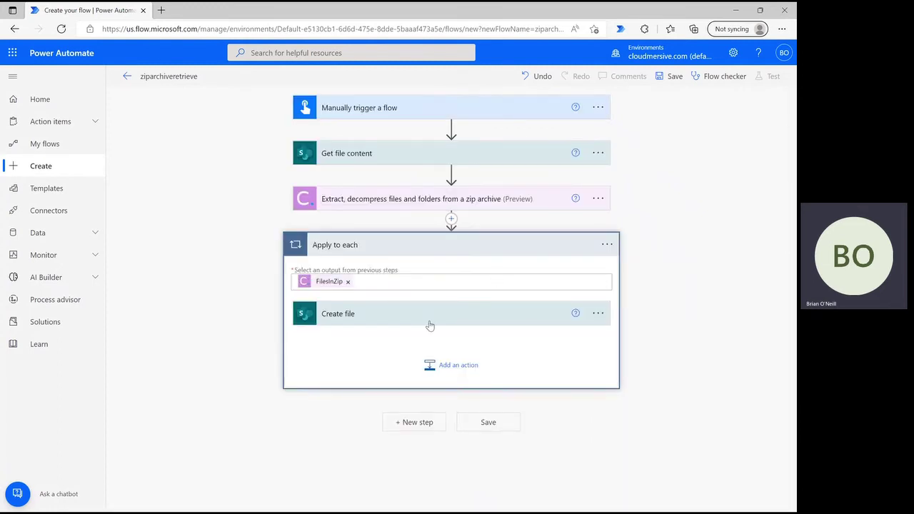
Step: Name created files FileName.docx and fill their content with the extracted FileContents
{"action": "left_click", "coordinate": [470, 383]}
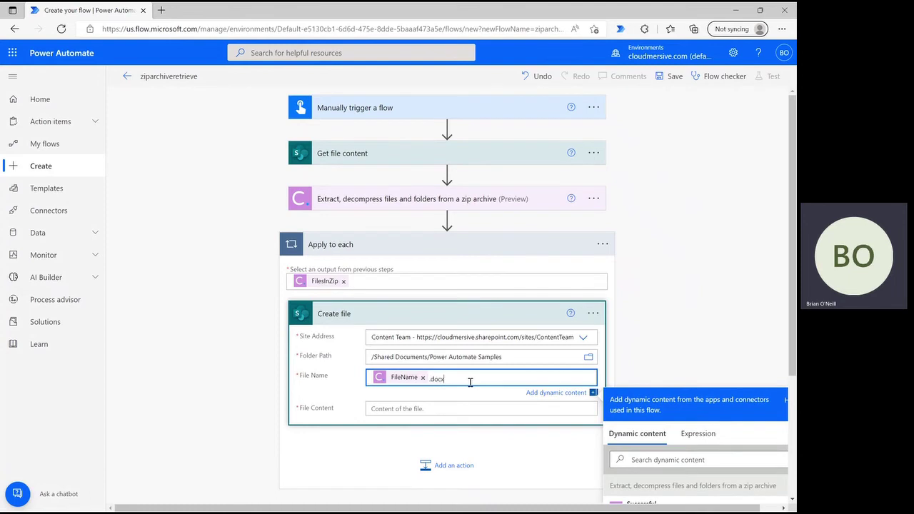
{"action": "left_click", "coordinate": [692, 314]}
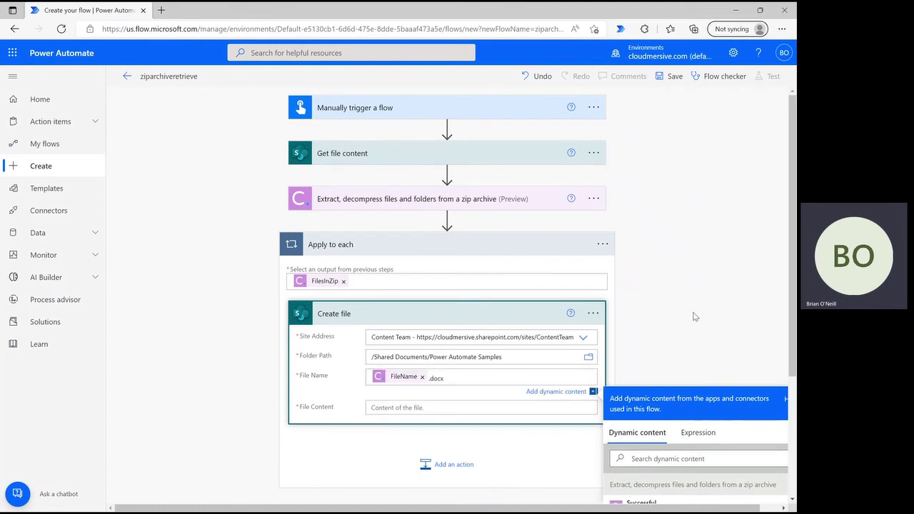
{"action": "scroll", "coordinate": [705, 348], "scroll_direction": "down", "scroll_amount": 1}
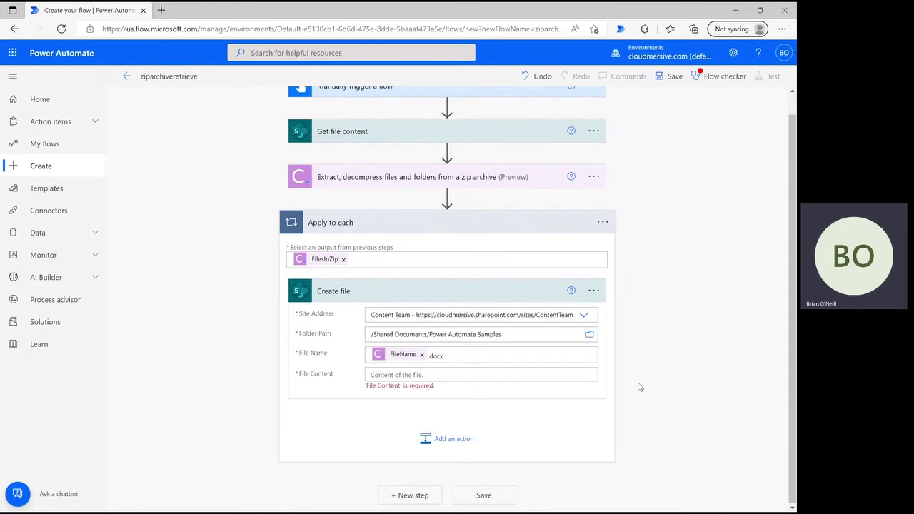
{"action": "left_click", "coordinate": [559, 376]}
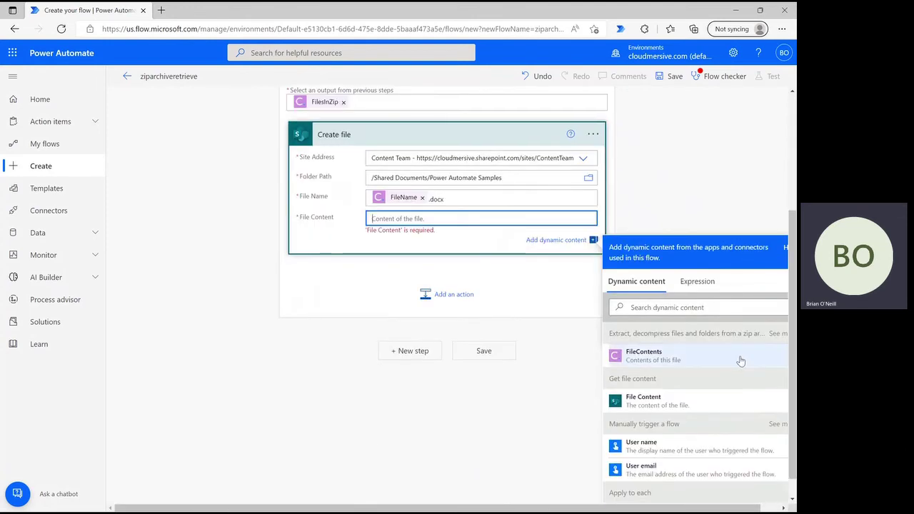
{"action": "left_click", "coordinate": [741, 360]}
{"action": "left_click", "coordinate": [744, 150]}
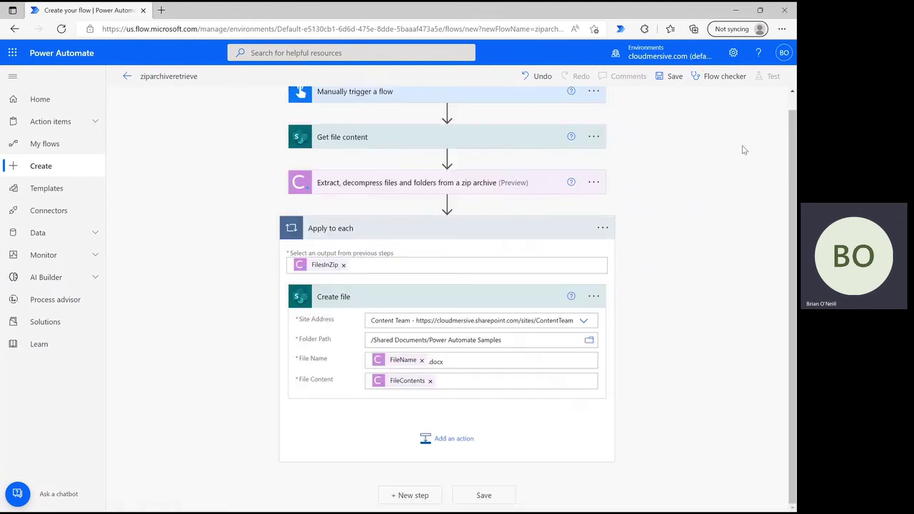
{"action": "scroll", "coordinate": [735, 155], "scroll_direction": "up", "scroll_amount": 1}
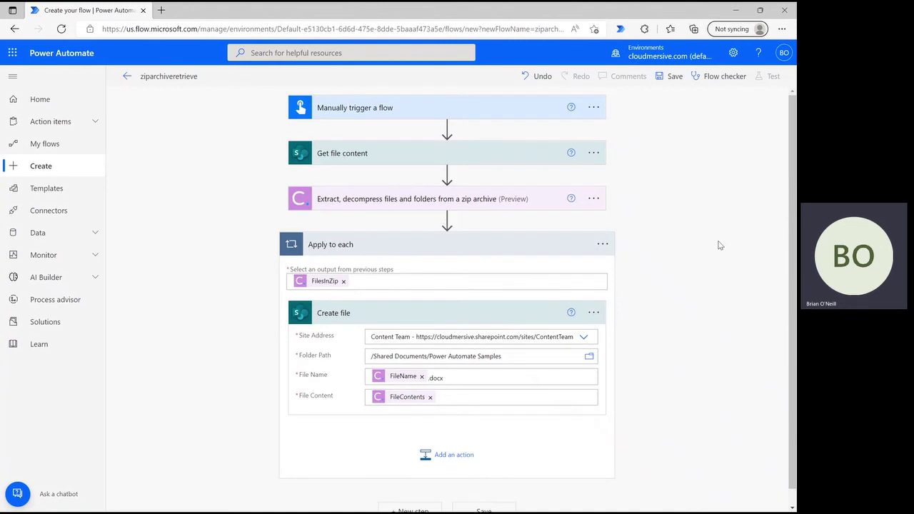
{"action": "scroll", "coordinate": [720, 245], "scroll_direction": "down", "scroll_amount": 1}
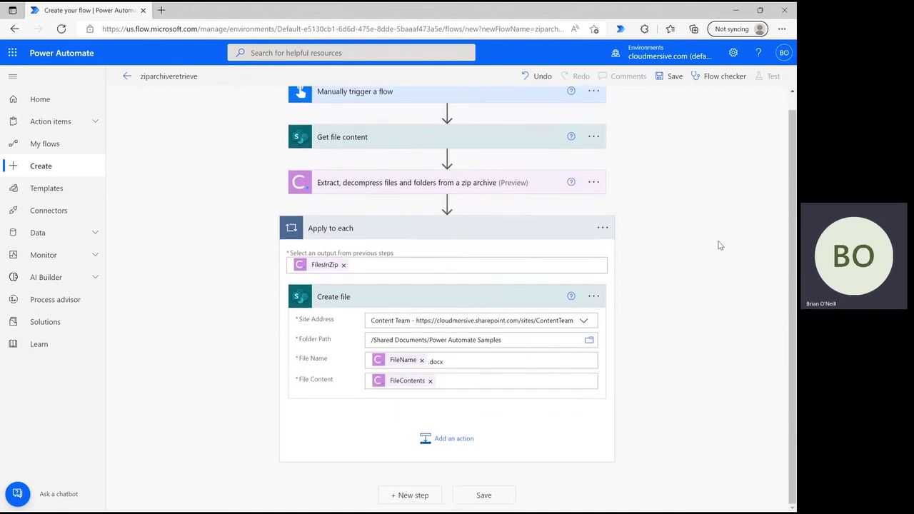
Step: Save the ziparchiveretrieve flow and start a manual test run
{"action": "left_click", "coordinate": [481, 495]}
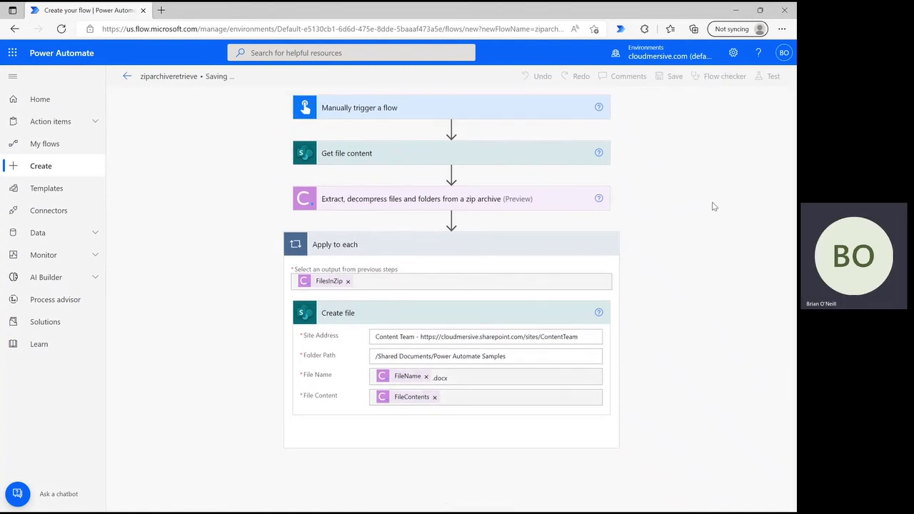
{"action": "left_click", "coordinate": [759, 78]}
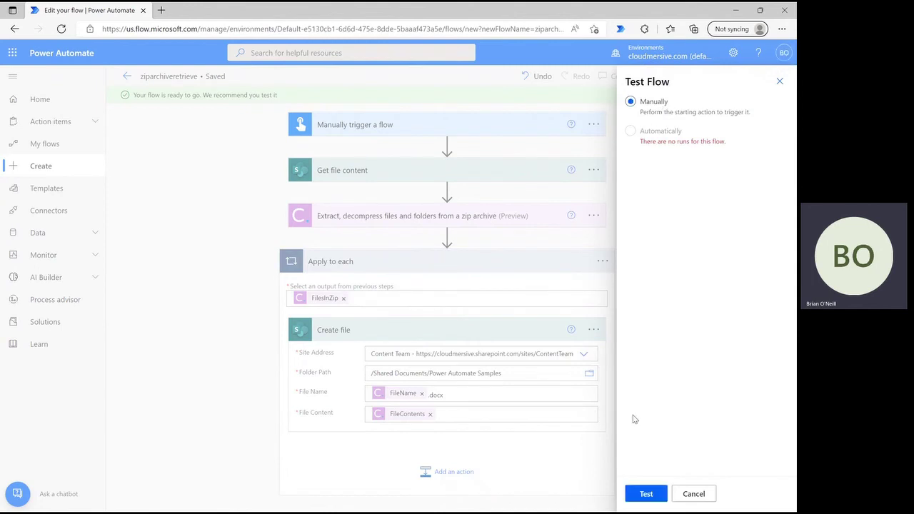
{"action": "left_click", "coordinate": [633, 493]}
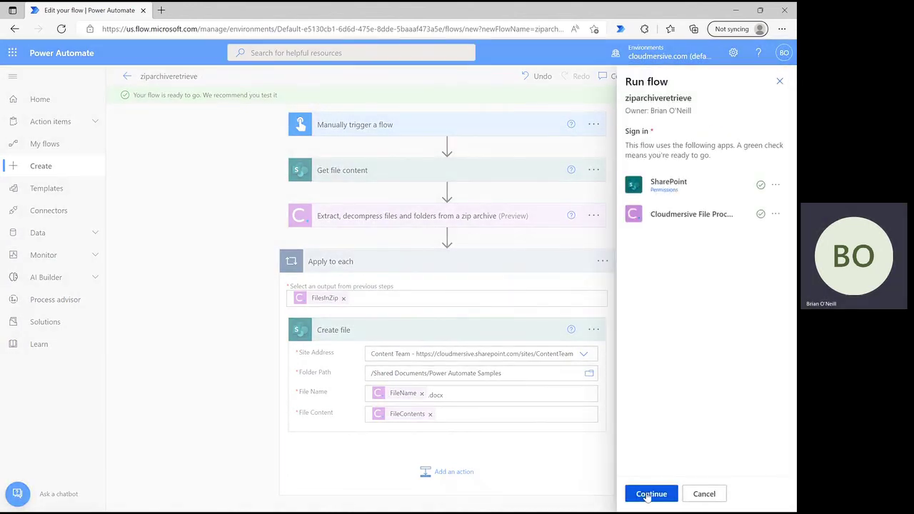
{"action": "left_click", "coordinate": [649, 494]}
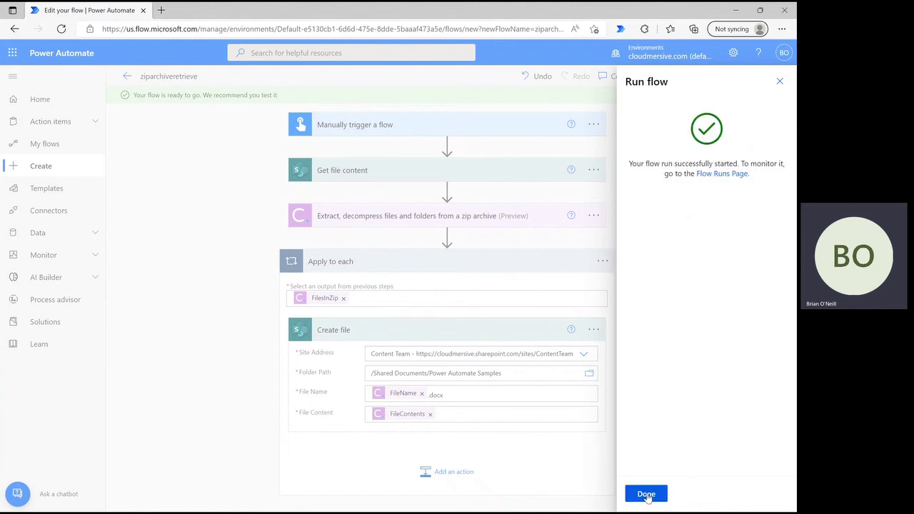
{"action": "left_click", "coordinate": [646, 494]}
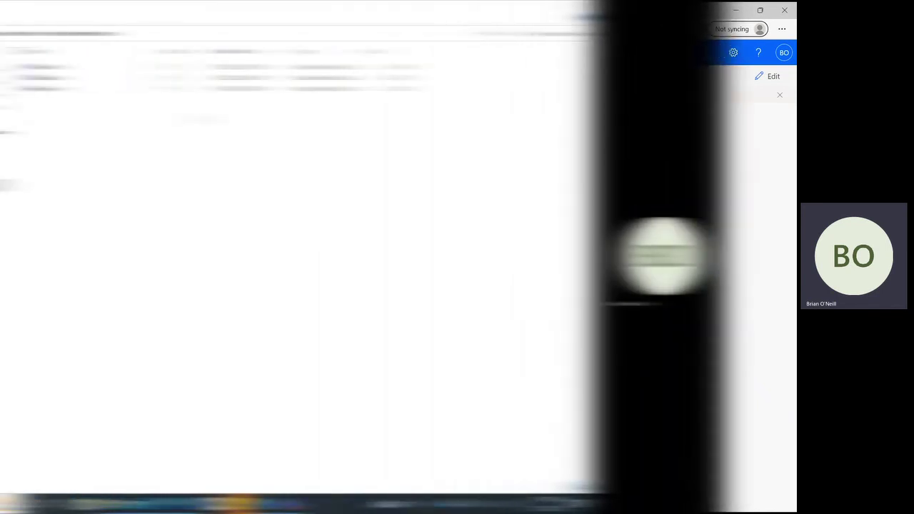
Step: Select the Demo 1, Demo 2 and Demo 3 Word documents in Power Automate Samples
{"action": "left_click_drag", "start_coordinate": [395, 114], "coordinate": [307, 59]}
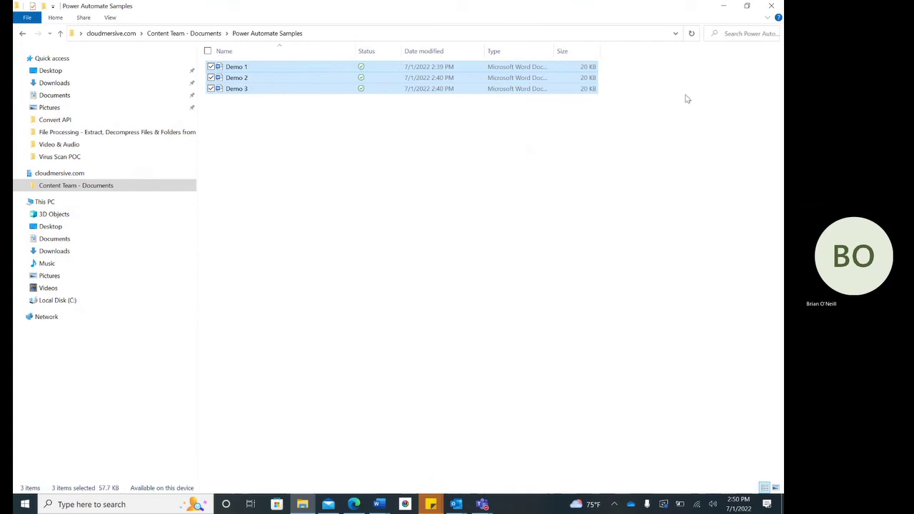